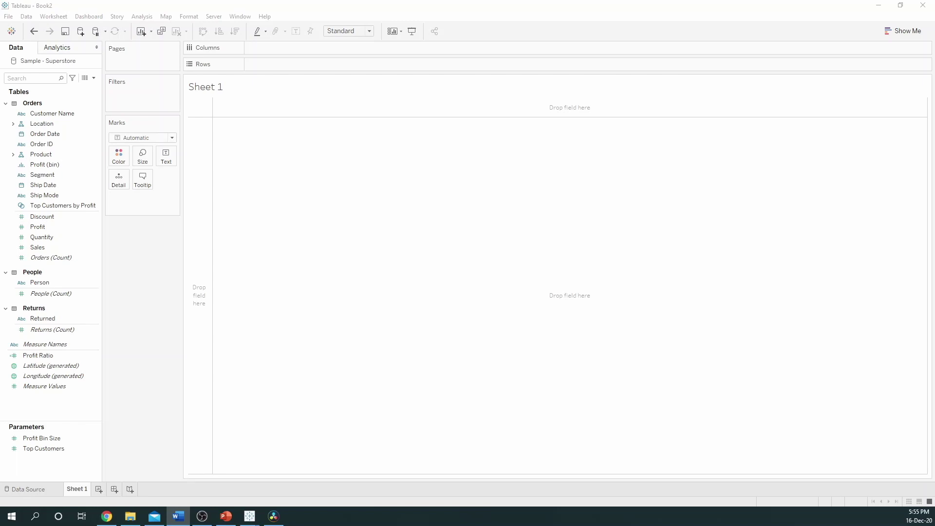
Step: Put SUM(Sales) on Columns and MONTH(Order Date) on Rows for a January–December line
{"action": "left_click", "coordinate": [6, 238]}
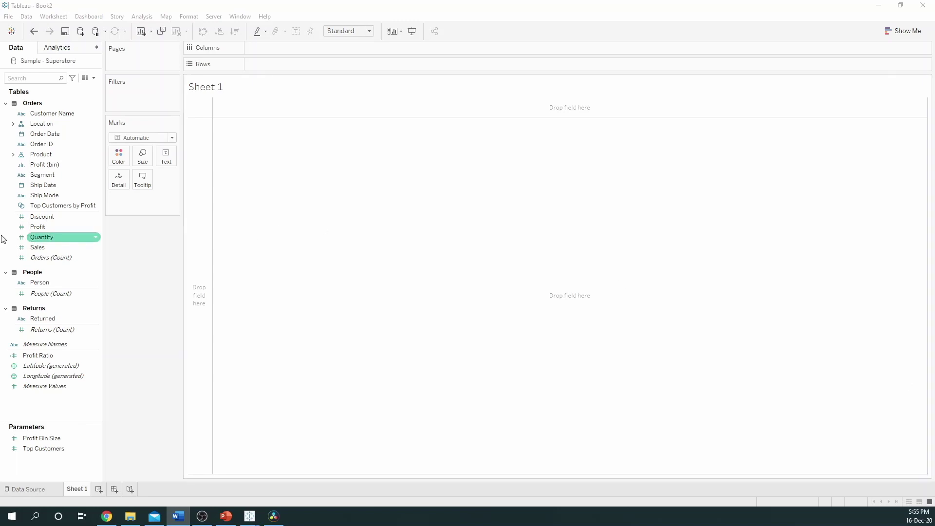
{"action": "left_click", "coordinate": [11, 247]}
{"action": "left_click_drag", "start_coordinate": [32, 250], "coordinate": [261, 54]}
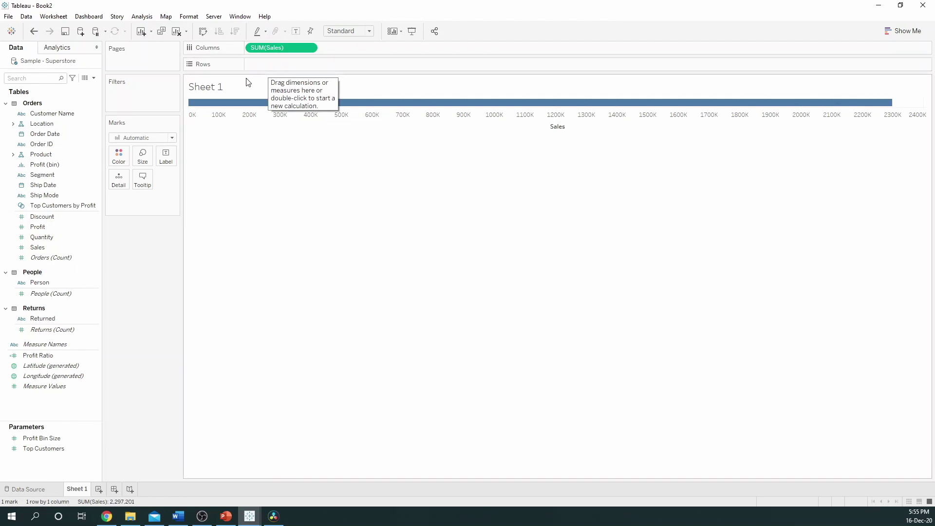
{"action": "left_click", "coordinate": [43, 136]}
{"action": "left_click_drag", "start_coordinate": [42, 134], "coordinate": [270, 62]}
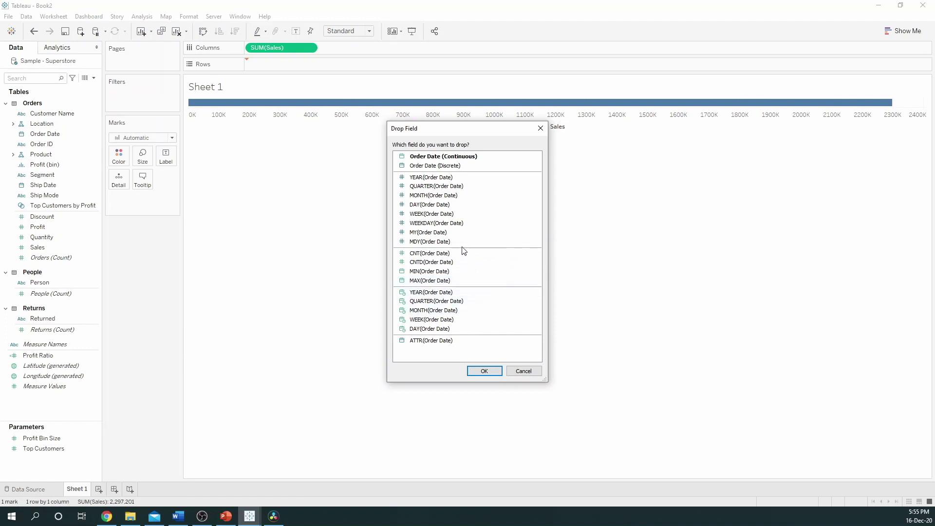
{"action": "left_click", "coordinate": [428, 196]}
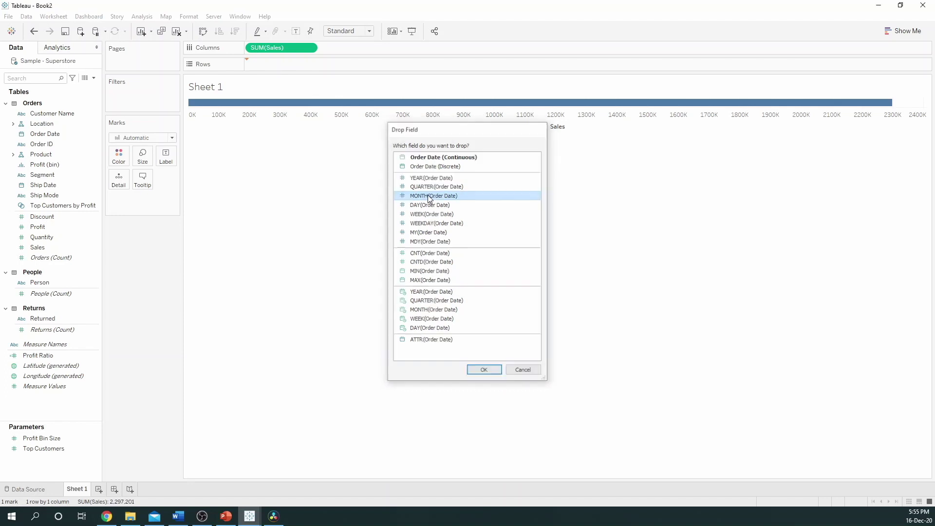
{"action": "double_click", "coordinate": [428, 196]}
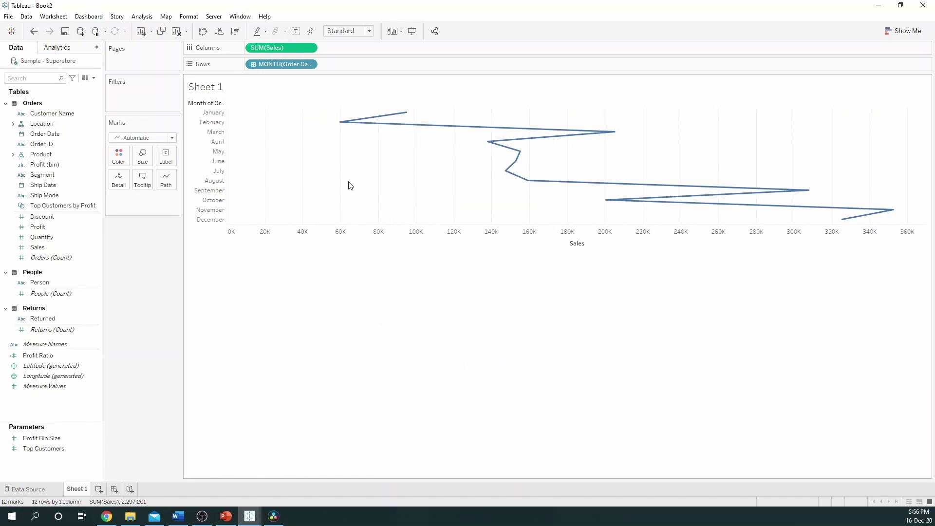
Step: Switch the mark type to Circle and set the view fit to Entire View
{"action": "left_click", "coordinate": [137, 140]}
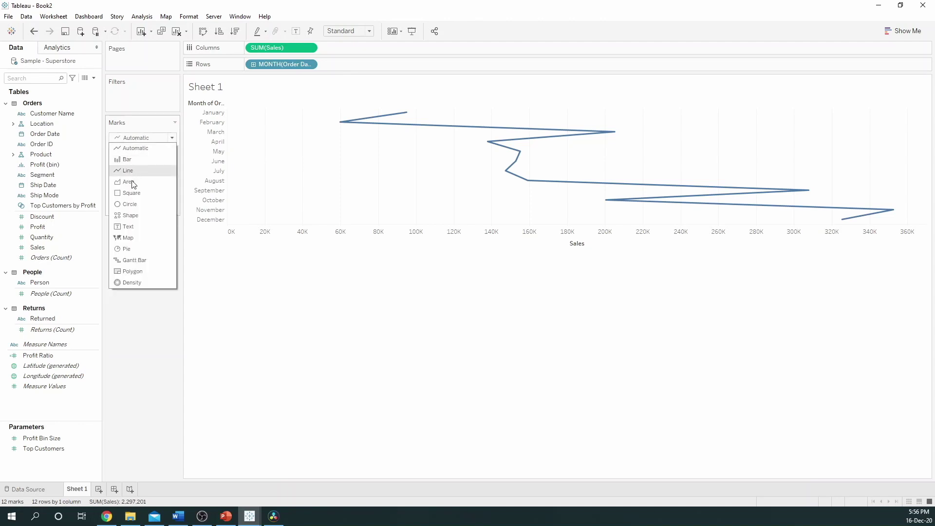
{"action": "left_click", "coordinate": [138, 205]}
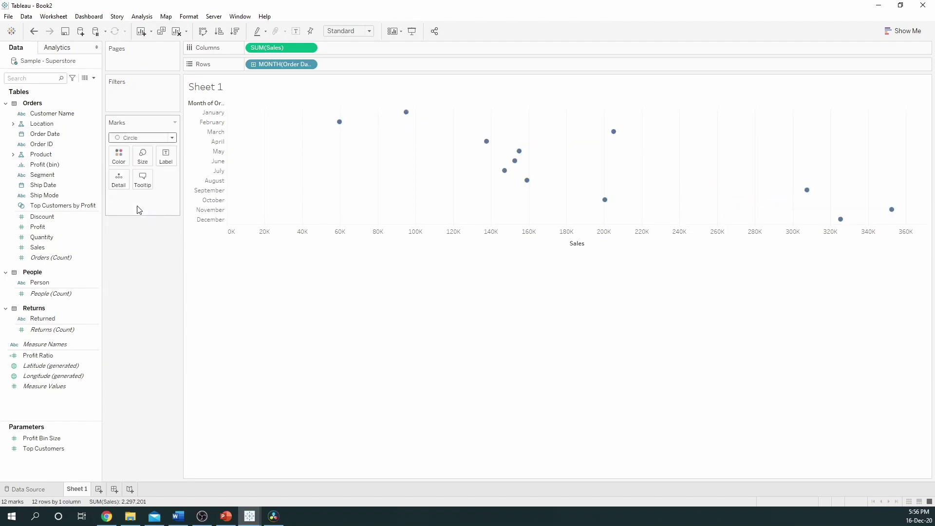
{"action": "left_click", "coordinate": [369, 32]}
{"action": "left_click", "coordinate": [356, 68]}
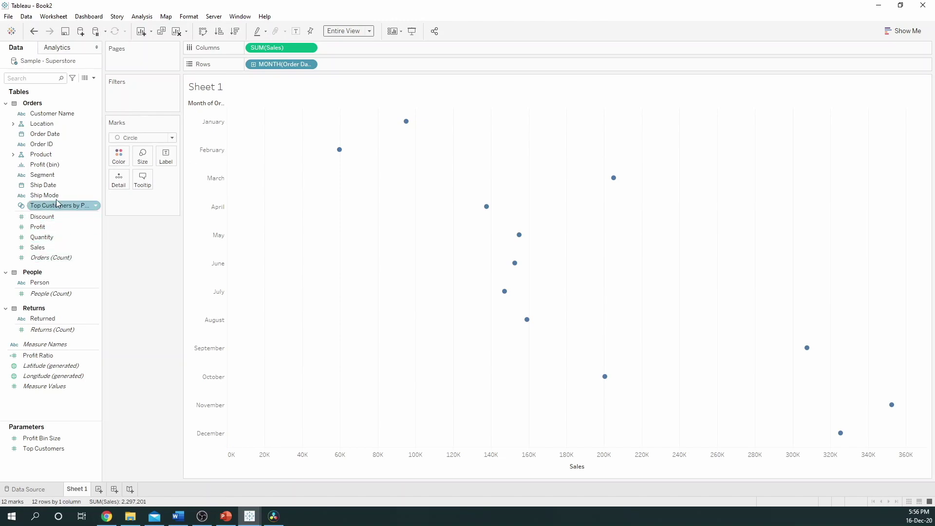
Step: Place Sub-Category from Product on Detail, splitting each month into separate dots (203 marks)
{"action": "left_click", "coordinate": [12, 155]}
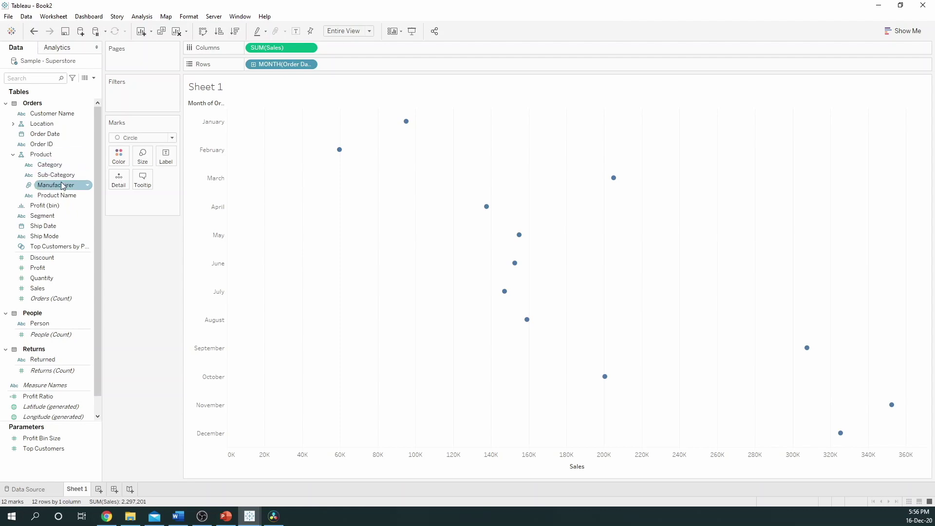
{"action": "left_click_drag", "start_coordinate": [56, 175], "coordinate": [124, 187]}
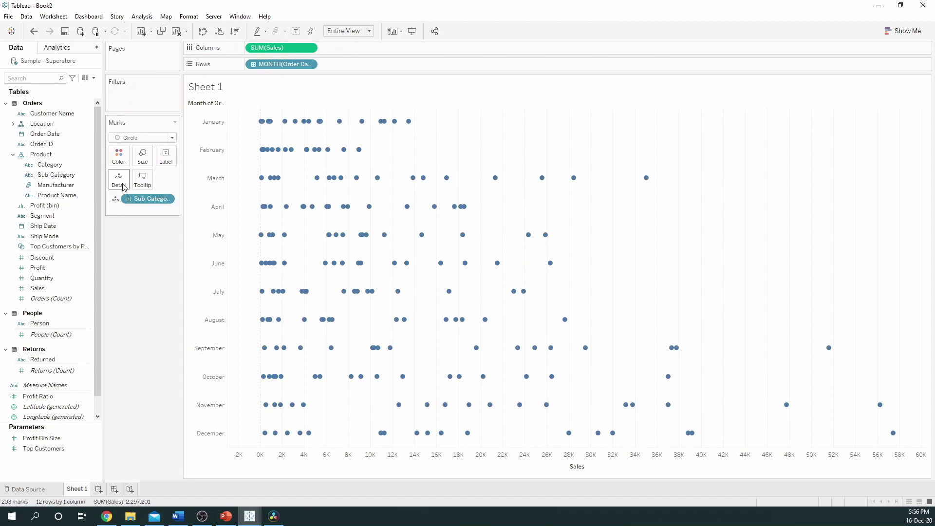
{"action": "right_click", "coordinate": [479, 130]}
{"action": "left_click", "coordinate": [472, 115]}
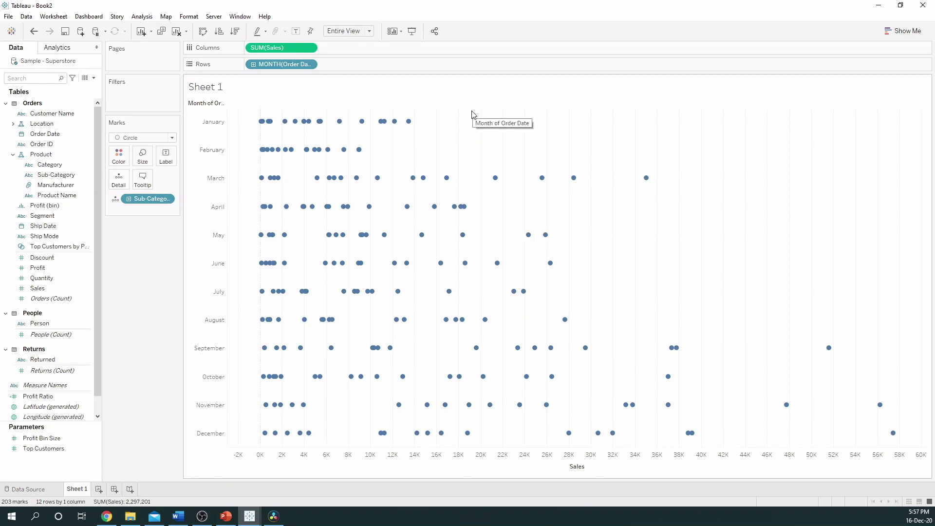
{"action": "left_click", "coordinate": [184, 19]}
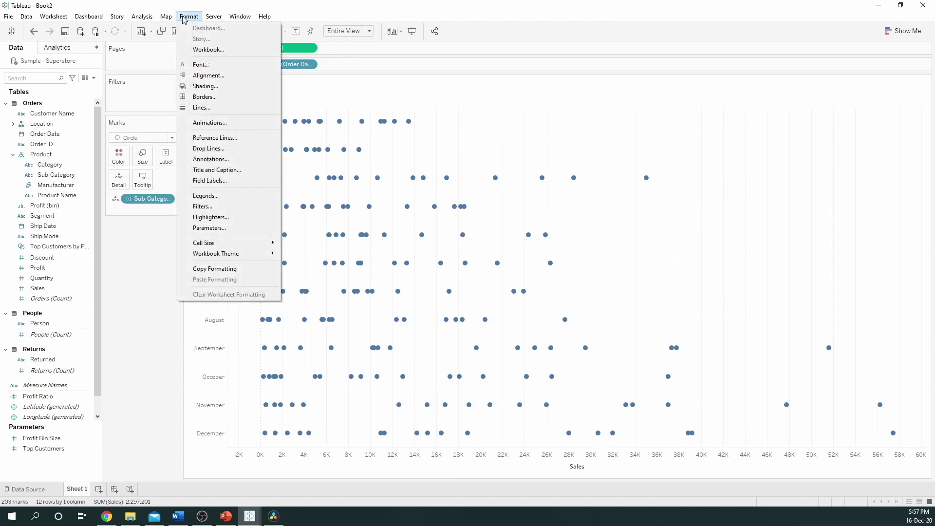
Step: Give the rows mid-grey grid lines in the Format Lines pane
{"action": "left_click", "coordinate": [196, 108]}
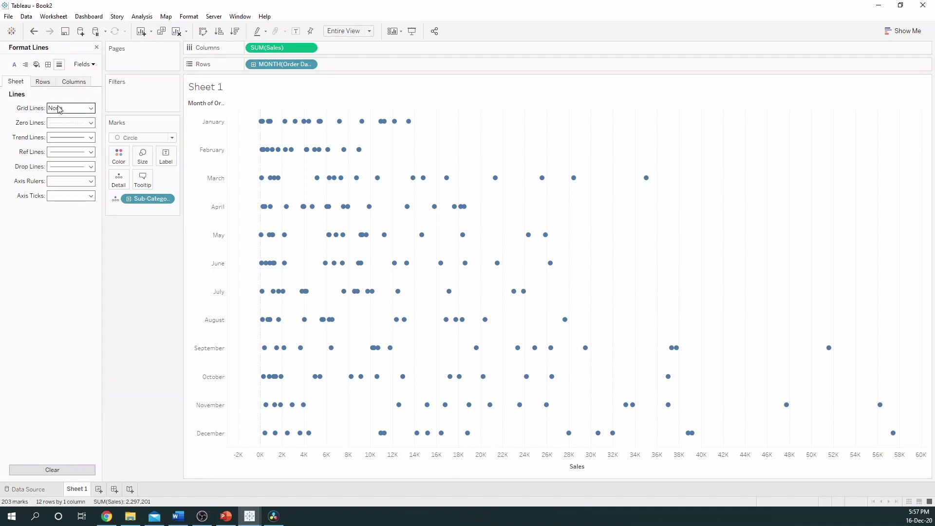
{"action": "left_click", "coordinate": [43, 82]}
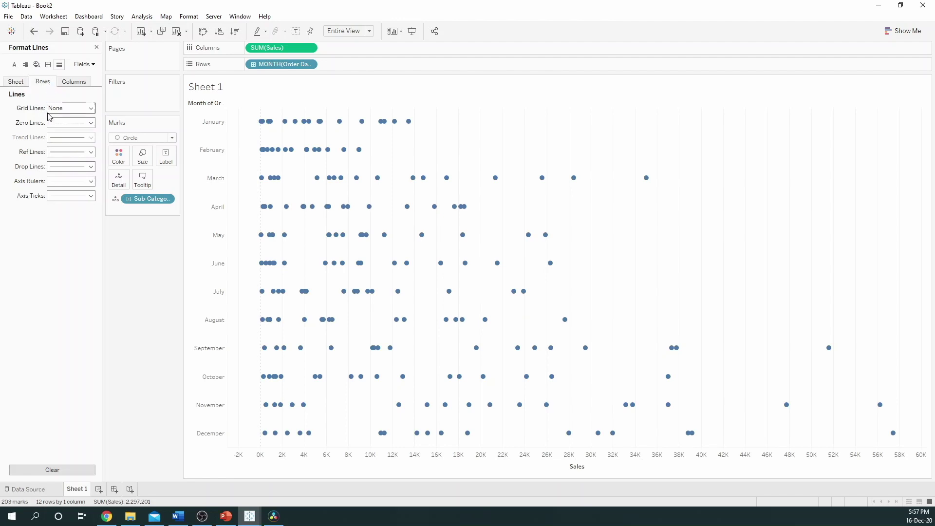
{"action": "left_click", "coordinate": [67, 109]}
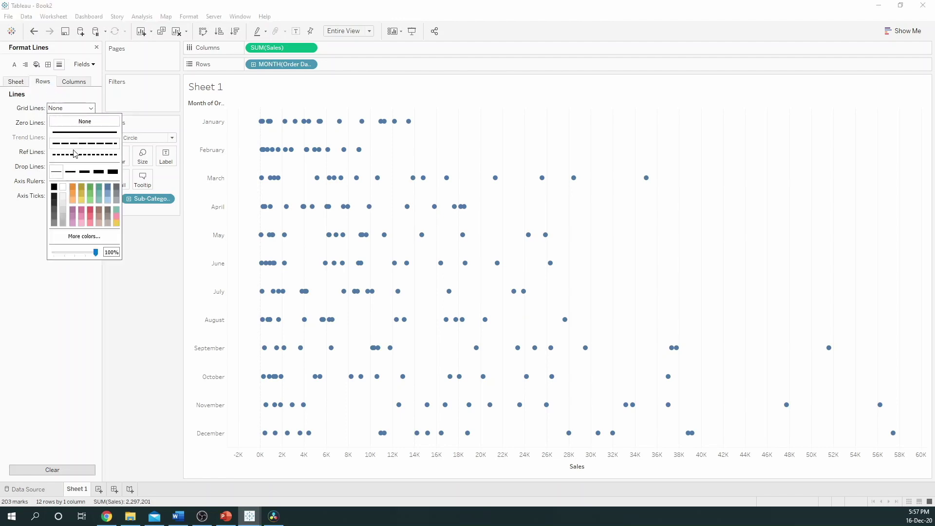
{"action": "left_click", "coordinate": [54, 218]}
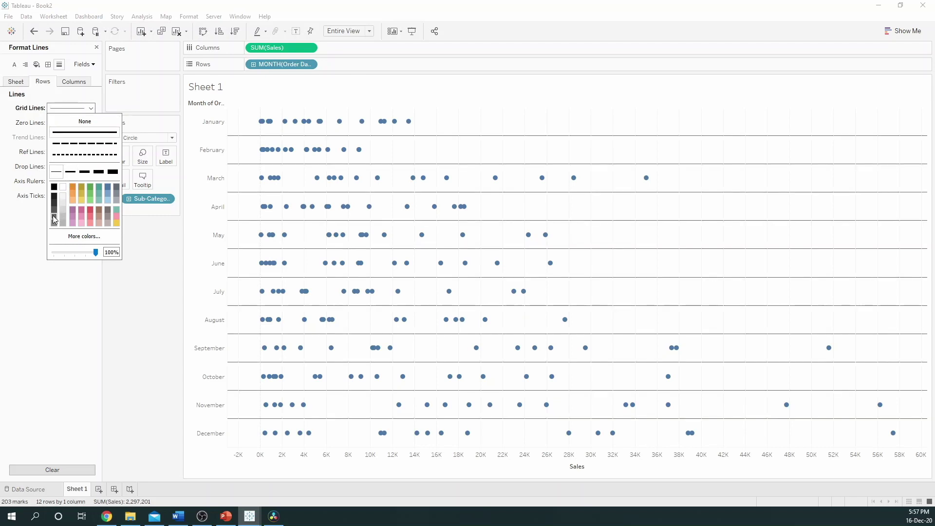
{"action": "left_click", "coordinate": [63, 212]}
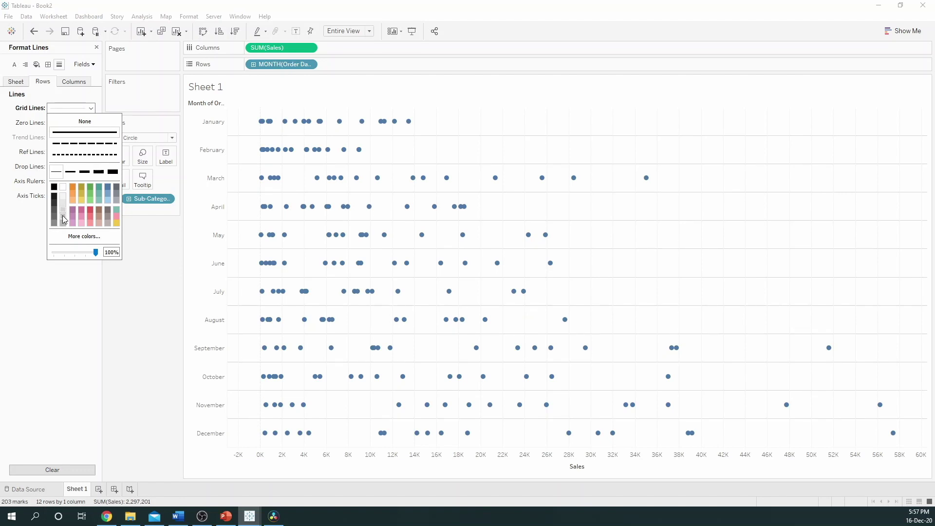
{"action": "left_click", "coordinate": [64, 219]}
Step: Set sheet grid lines to None, add grey axis rulers, and set column grid lines to None
{"action": "left_click", "coordinate": [10, 87]}
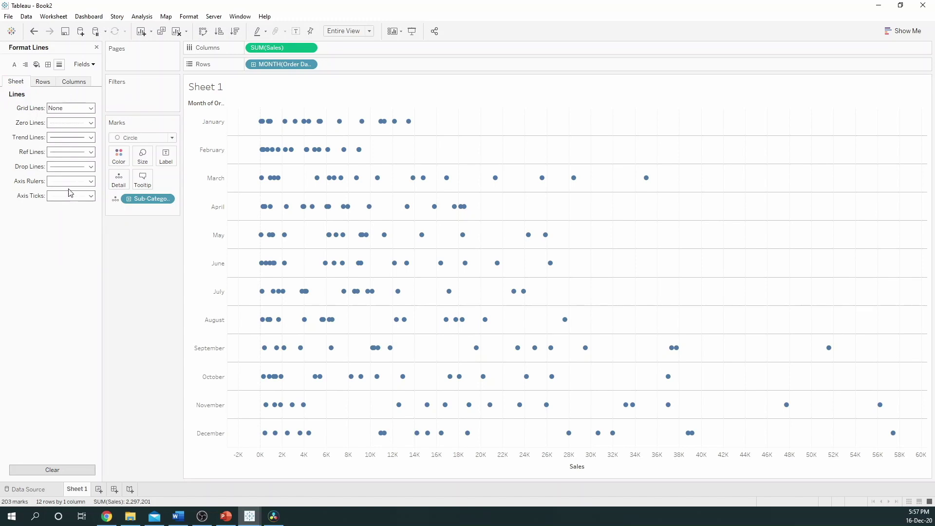
{"action": "left_click", "coordinate": [87, 181]}
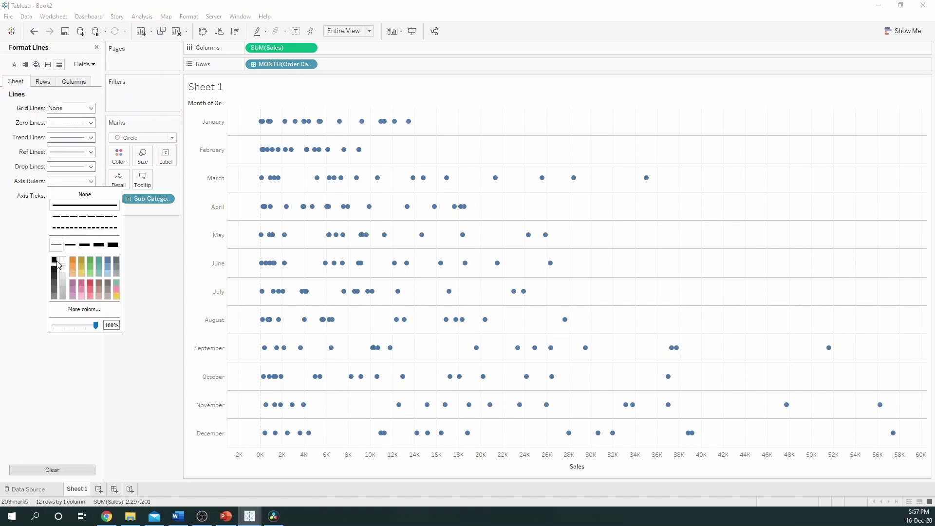
{"action": "left_click", "coordinate": [63, 292]}
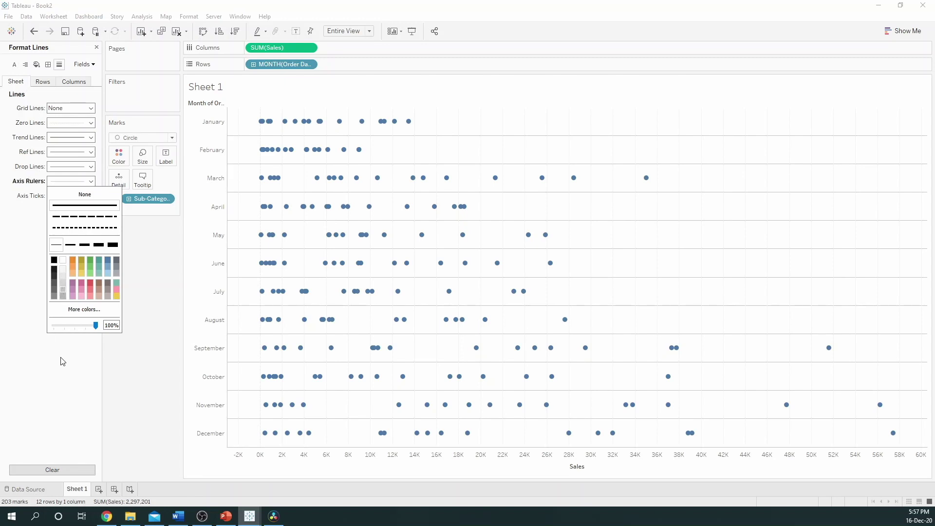
{"action": "left_click", "coordinate": [85, 84]}
{"action": "left_click", "coordinate": [76, 109]}
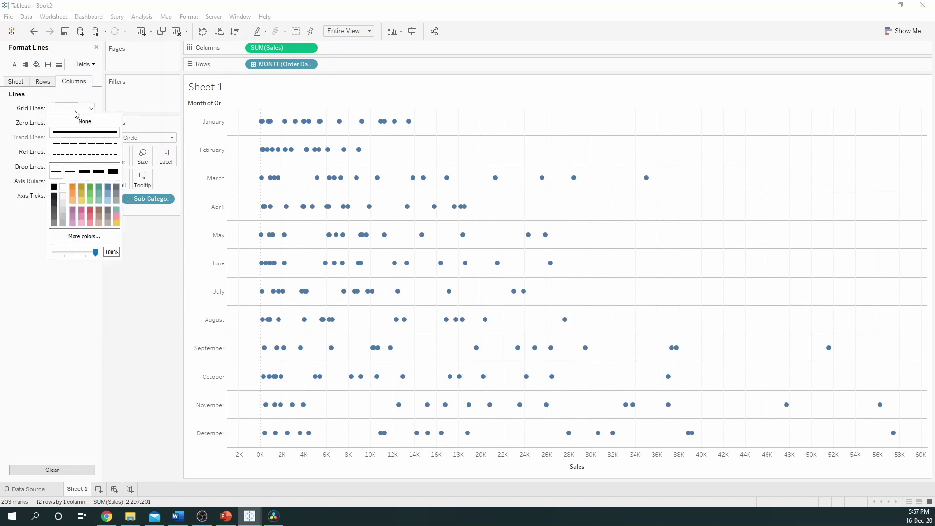
{"action": "left_click", "coordinate": [81, 125]}
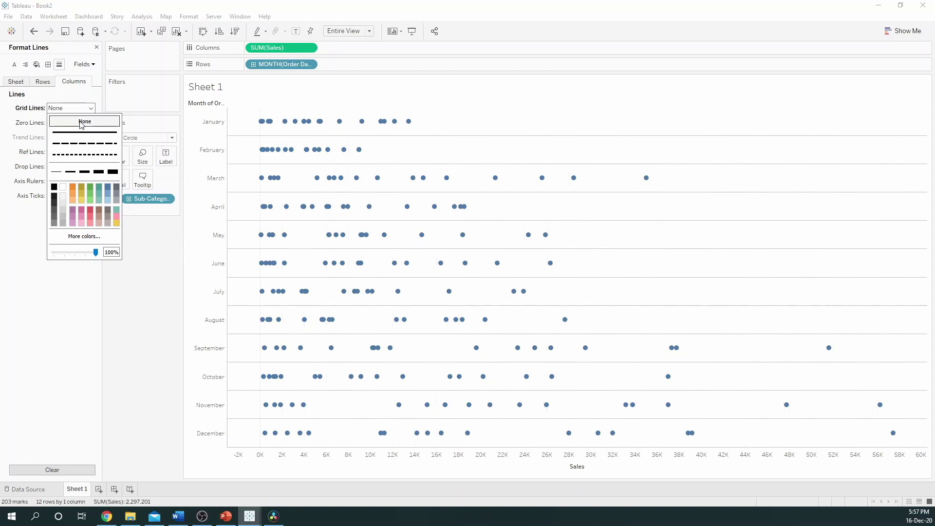
{"action": "left_click", "coordinate": [644, 171]}
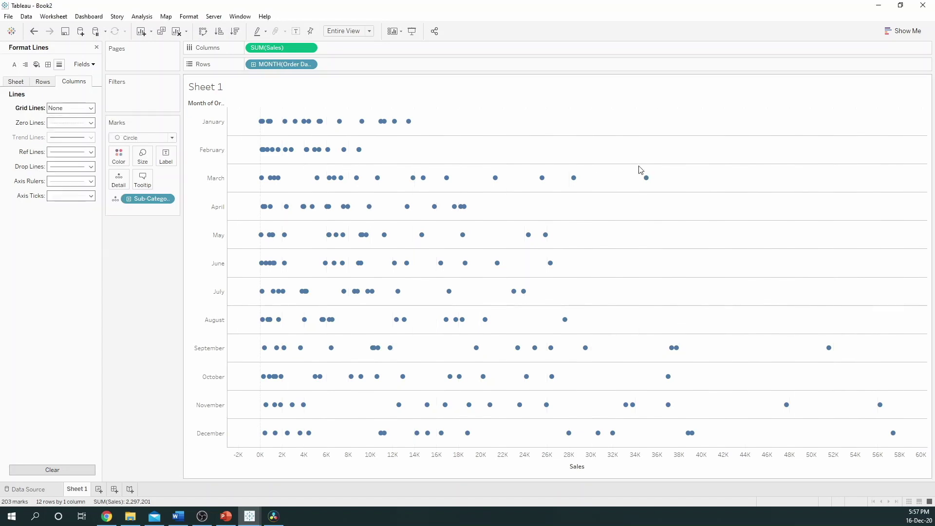
Step: Drag the Marks card Size slider right to enlarge the Sub-Category circles
{"action": "left_click", "coordinate": [143, 160]}
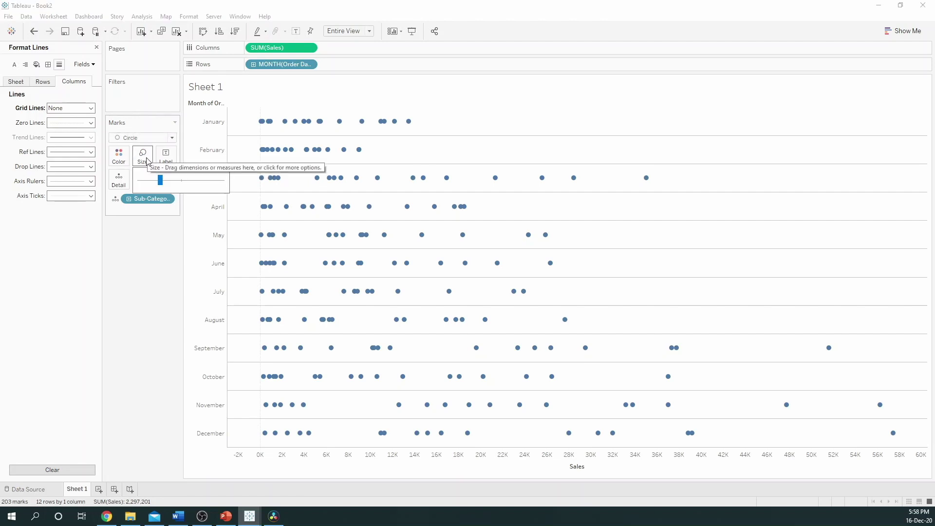
{"action": "left_click_drag", "start_coordinate": [160, 181], "coordinate": [176, 181]}
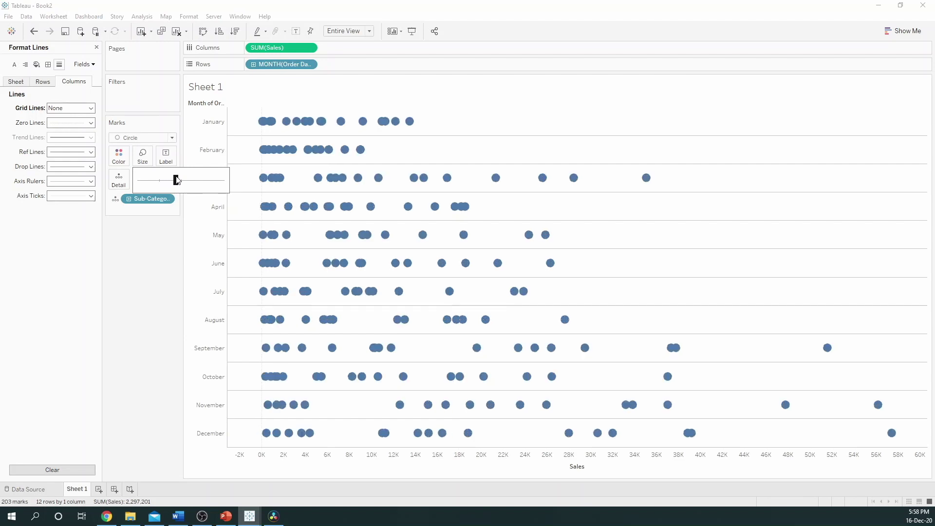
{"action": "left_click_drag", "start_coordinate": [182, 176], "coordinate": [182, 177]}
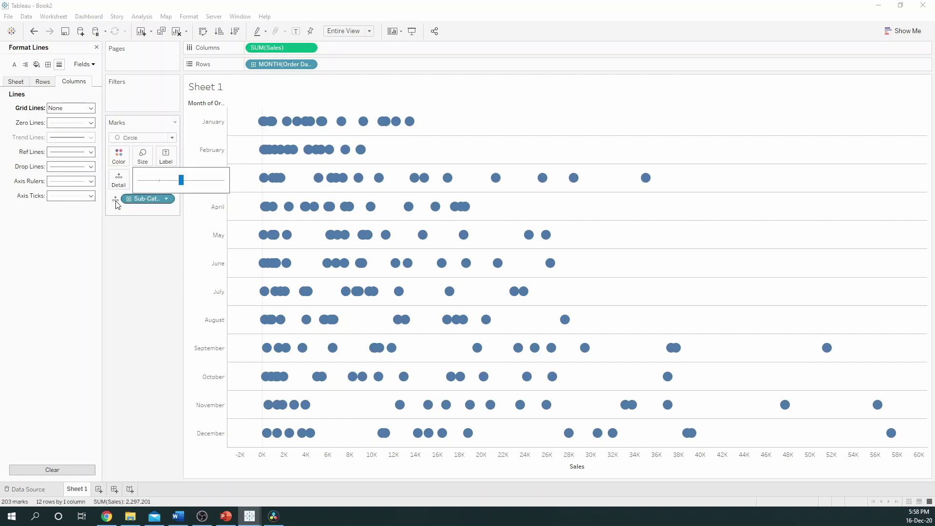
{"action": "left_click", "coordinate": [126, 267]}
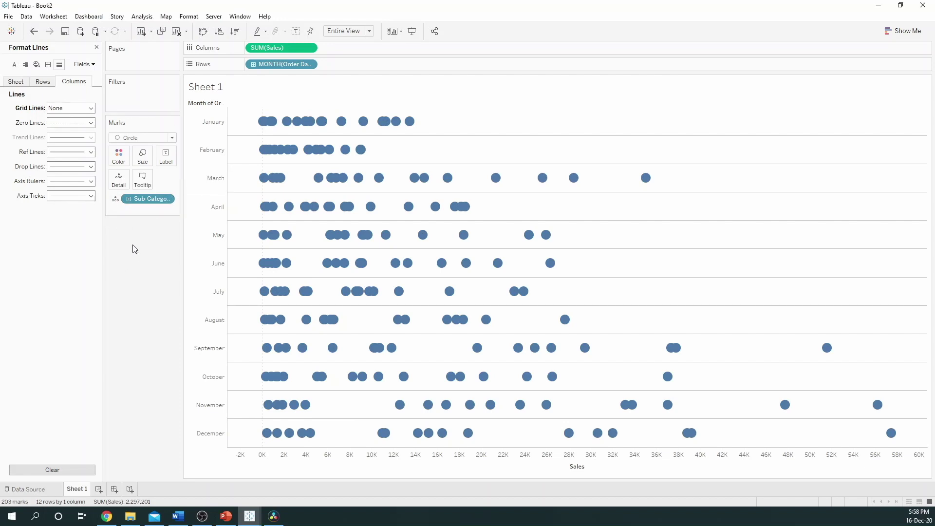
{"action": "mouse_move", "coordinate": [263, 384]}
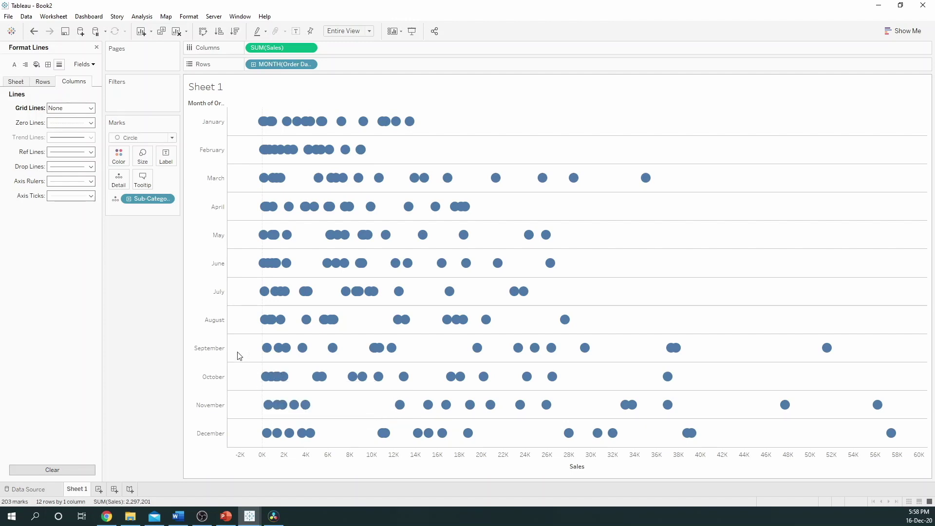
Step: Make the circle marks green and lower their opacity to 71%
{"action": "left_click", "coordinate": [117, 160]}
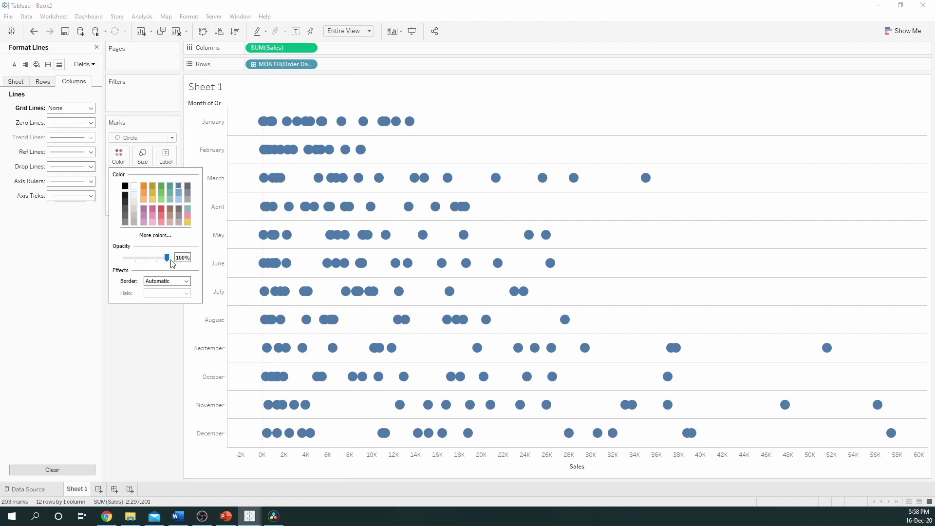
{"action": "mouse_move", "coordinate": [166, 258]}
{"action": "left_mouse_down"}
{"action": "mouse_move", "coordinate": [146, 263]}
{"action": "mouse_move", "coordinate": [156, 261]}
{"action": "left_mouse_up"}
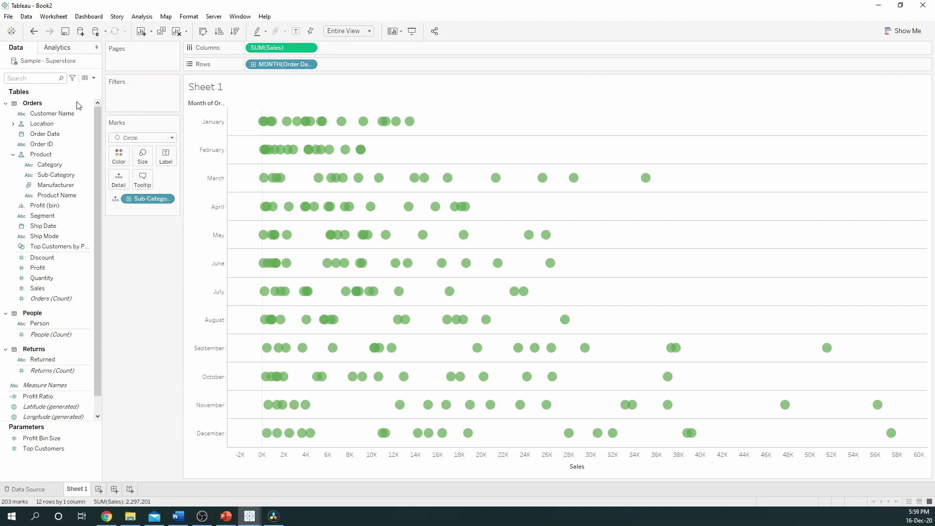
Step: Drop an Average Line from Analytics onto Cell, giving each month its own average Sales line
{"action": "left_click", "coordinate": [58, 48]}
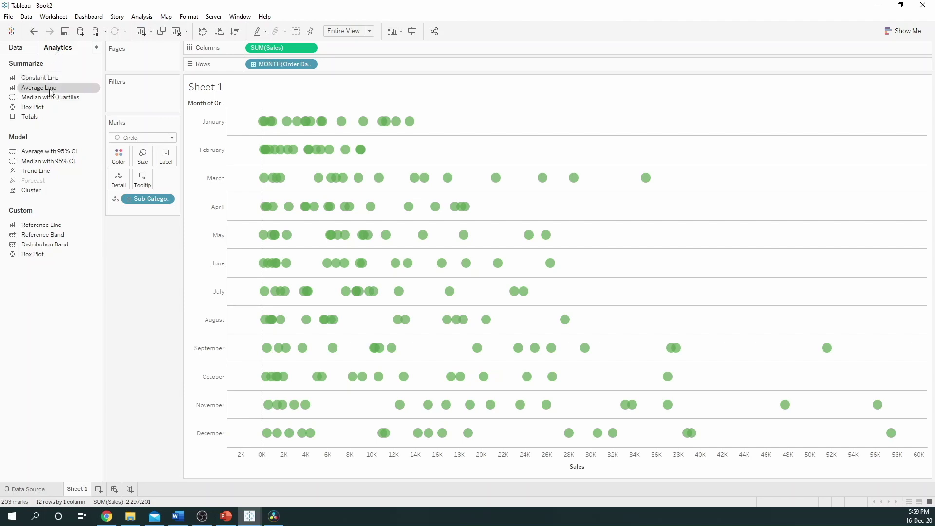
{"action": "left_click_drag", "start_coordinate": [51, 90], "coordinate": [340, 119]}
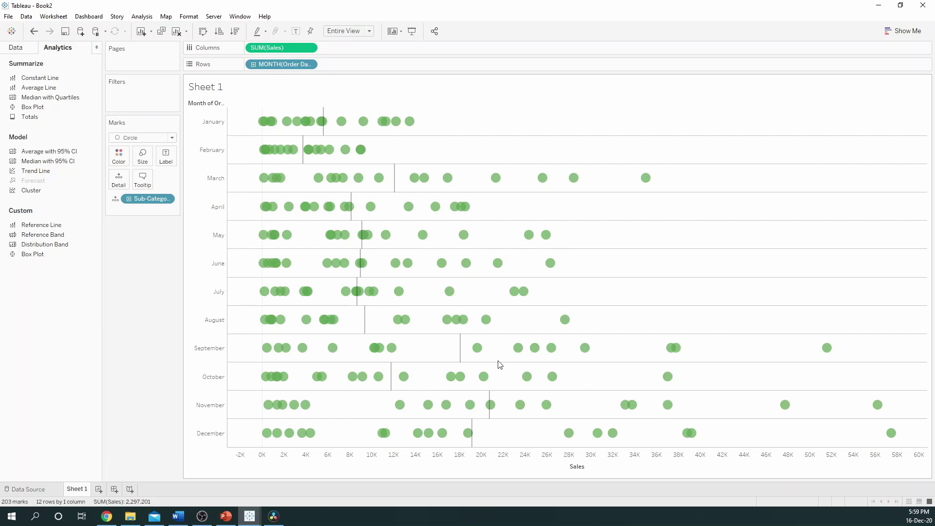
{"action": "mouse_move", "coordinate": [467, 435]}
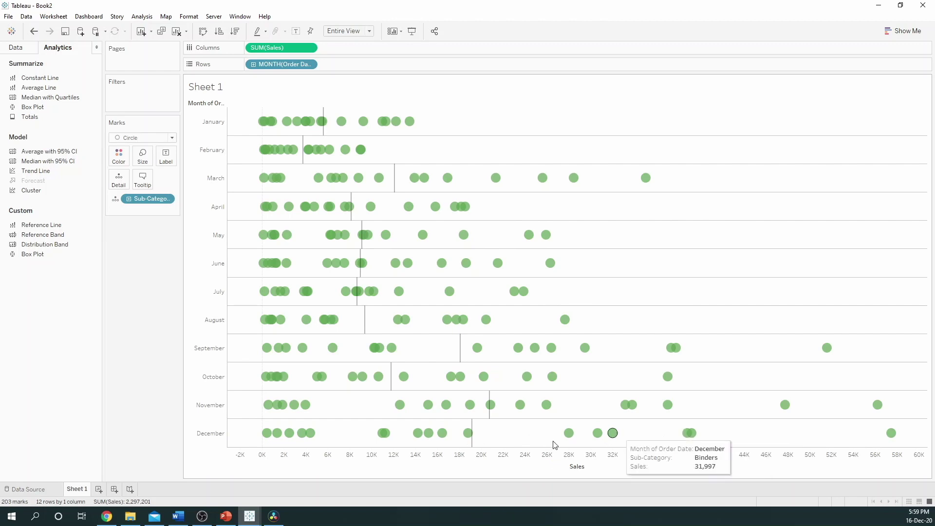
{"action": "mouse_move", "coordinate": [569, 434]}
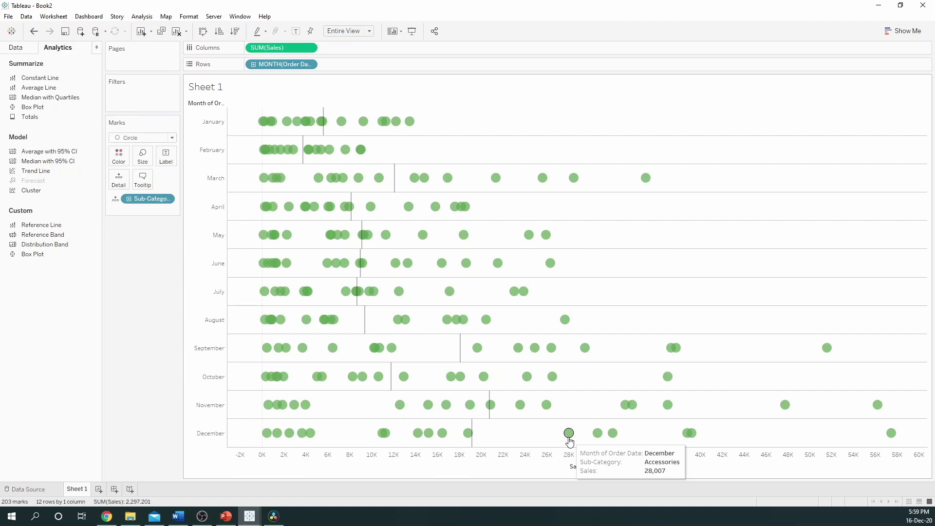
{"action": "left_click", "coordinate": [411, 31]}
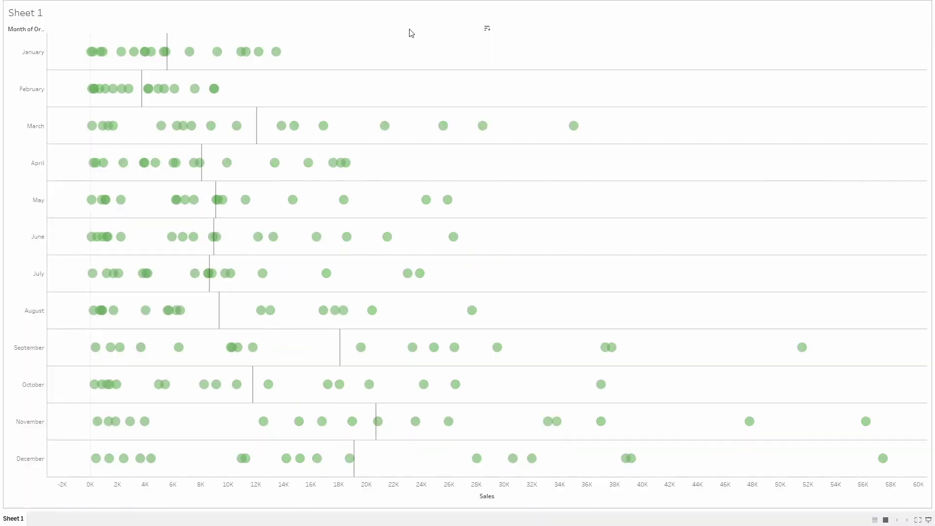